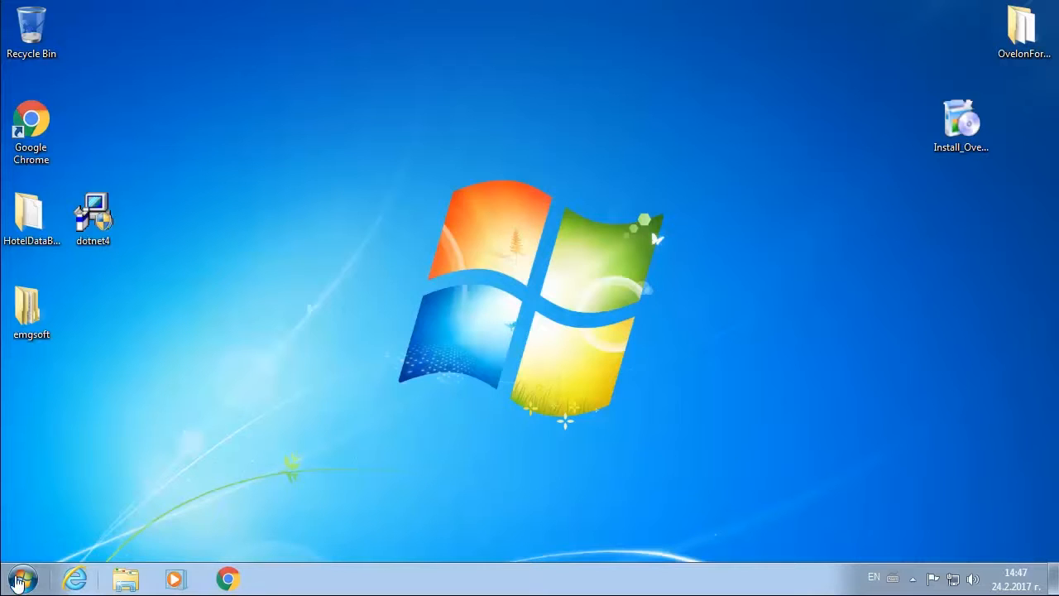
Open the additional format customization settings for Region and Language in Control Panel
{"action": "left_click", "coordinate": [23, 580]}
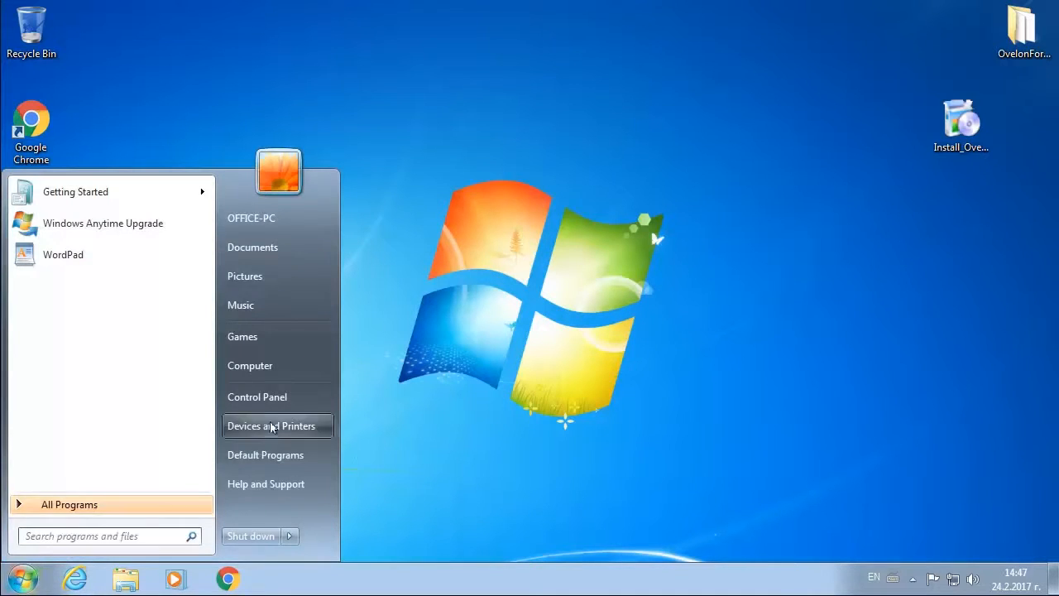
{"action": "left_click", "coordinate": [282, 399]}
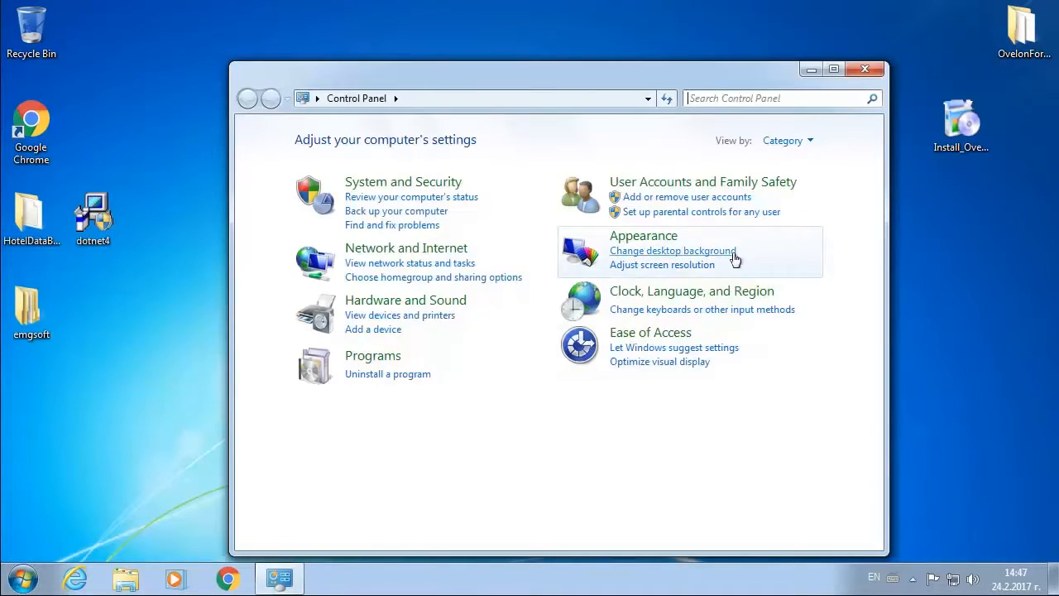
{"action": "left_click", "coordinate": [627, 294]}
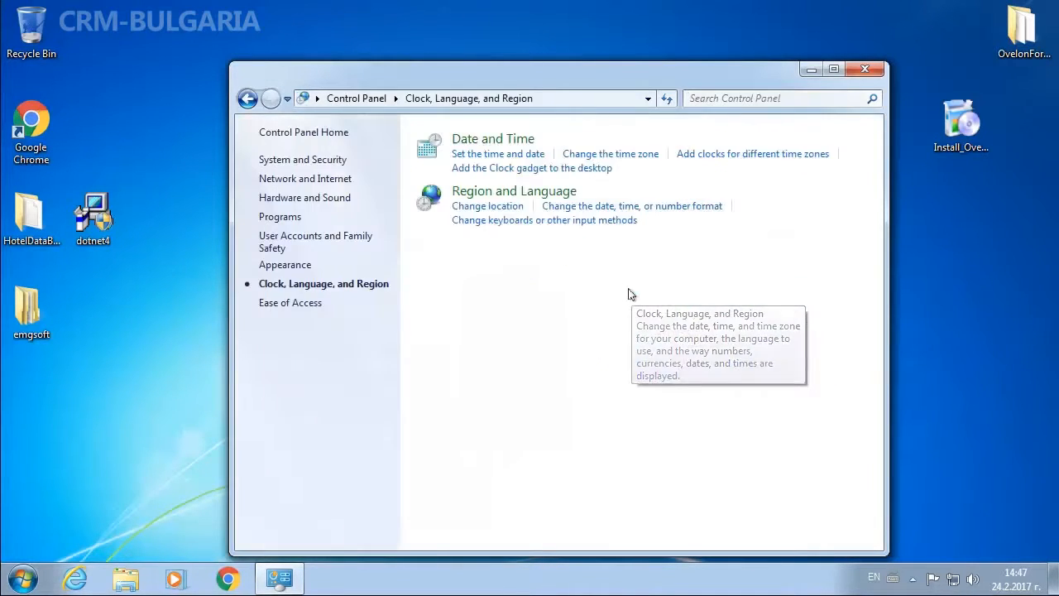
{"action": "left_click", "coordinate": [488, 193]}
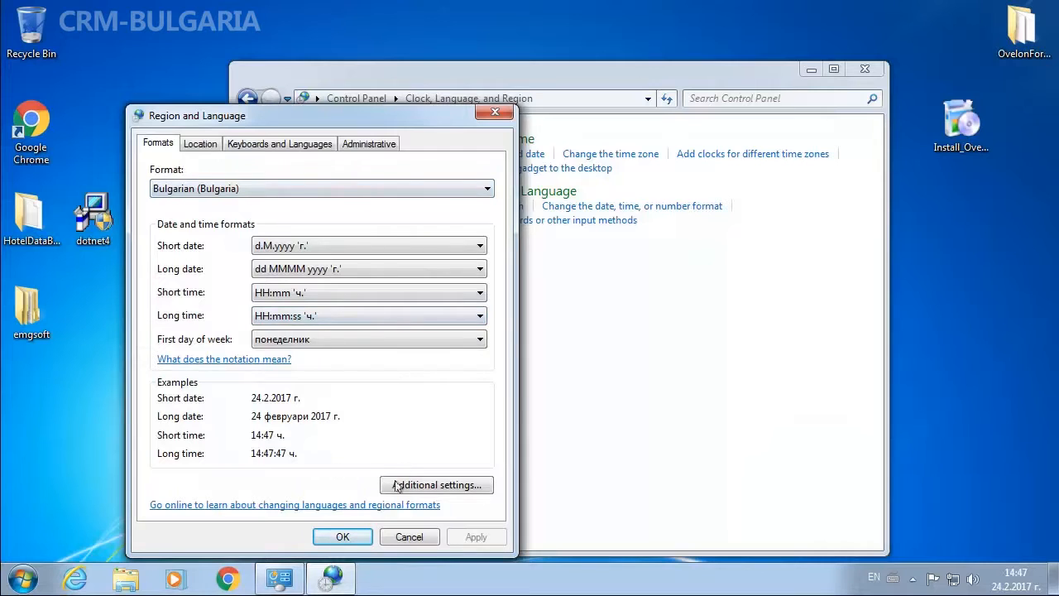
{"action": "left_click", "coordinate": [439, 487]}
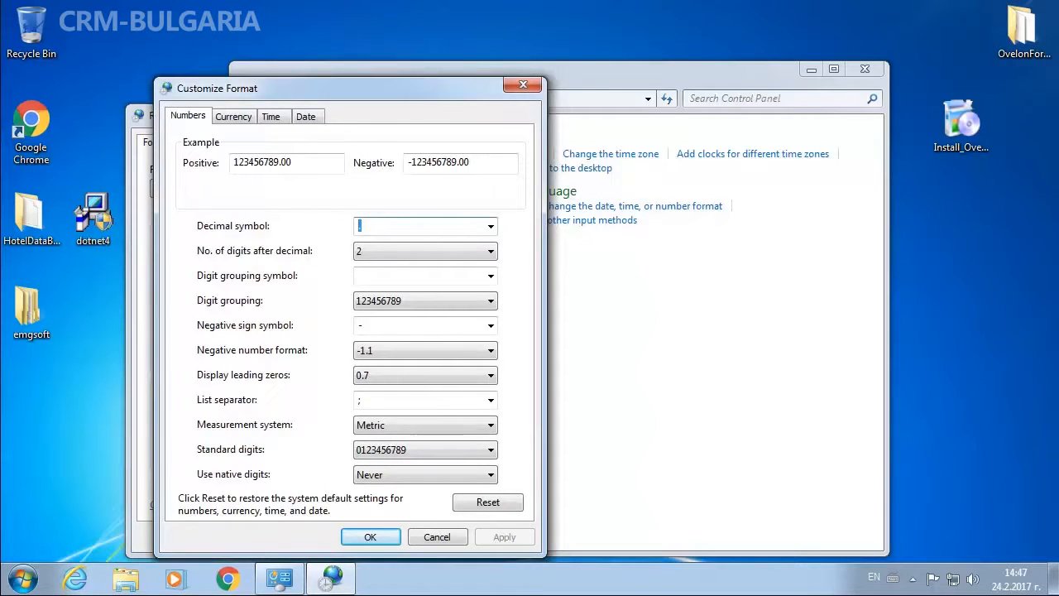
Set the digit grouping to 123456789 for both numbers and currency, and save the regional settings
{"action": "left_click", "coordinate": [418, 301]}
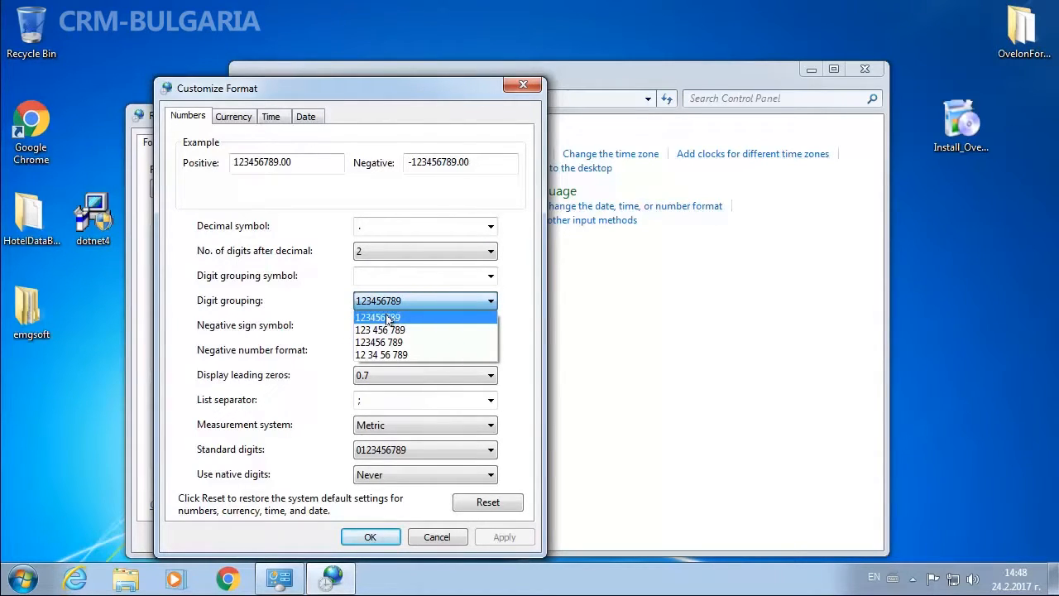
{"action": "left_click", "coordinate": [388, 318]}
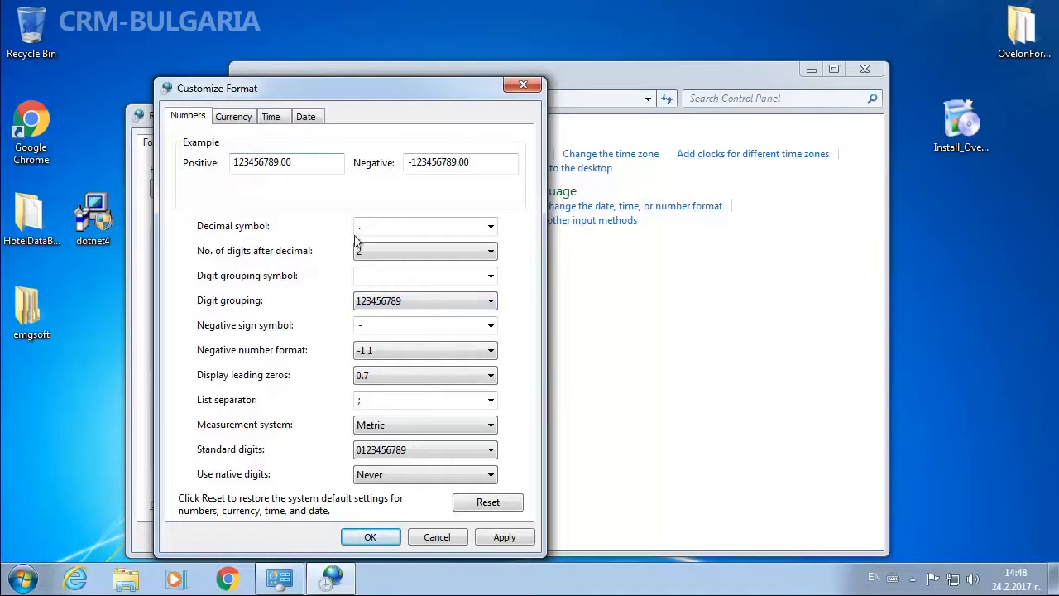
{"action": "left_click", "coordinate": [234, 117]}
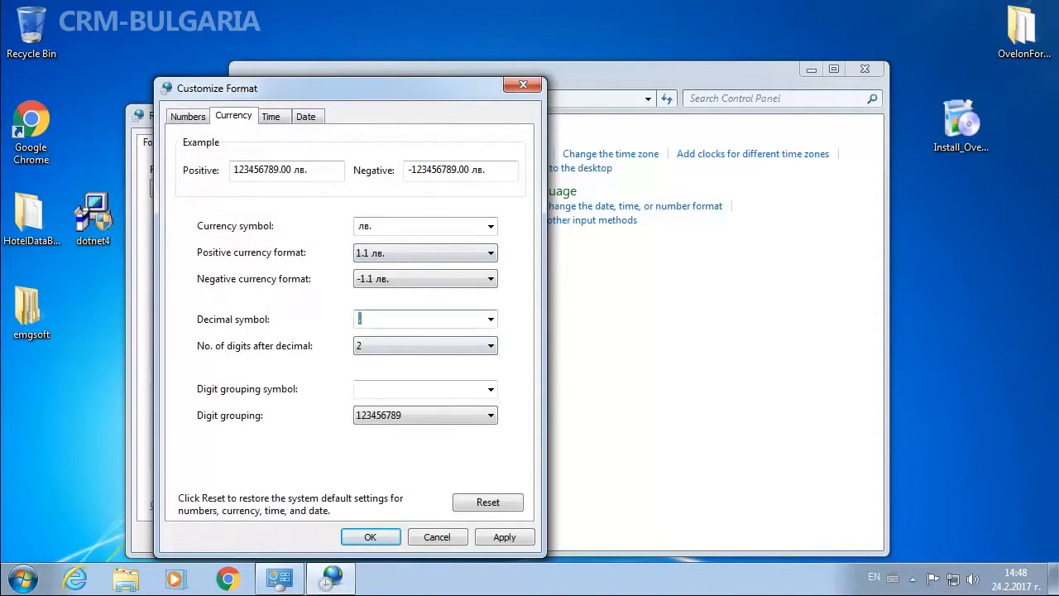
{"action": "left_click", "coordinate": [394, 418]}
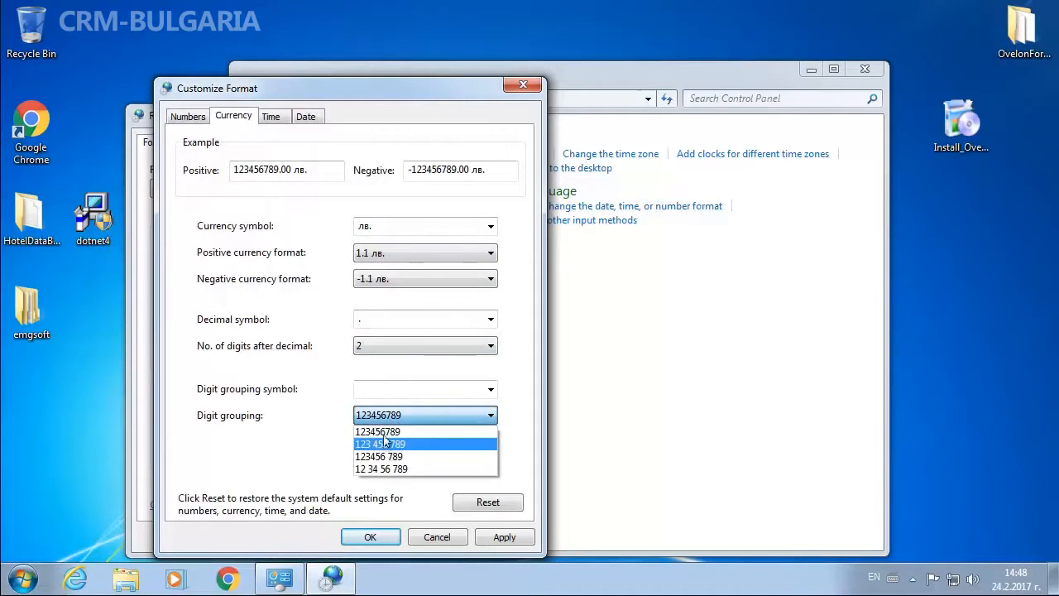
{"action": "left_click", "coordinate": [389, 431]}
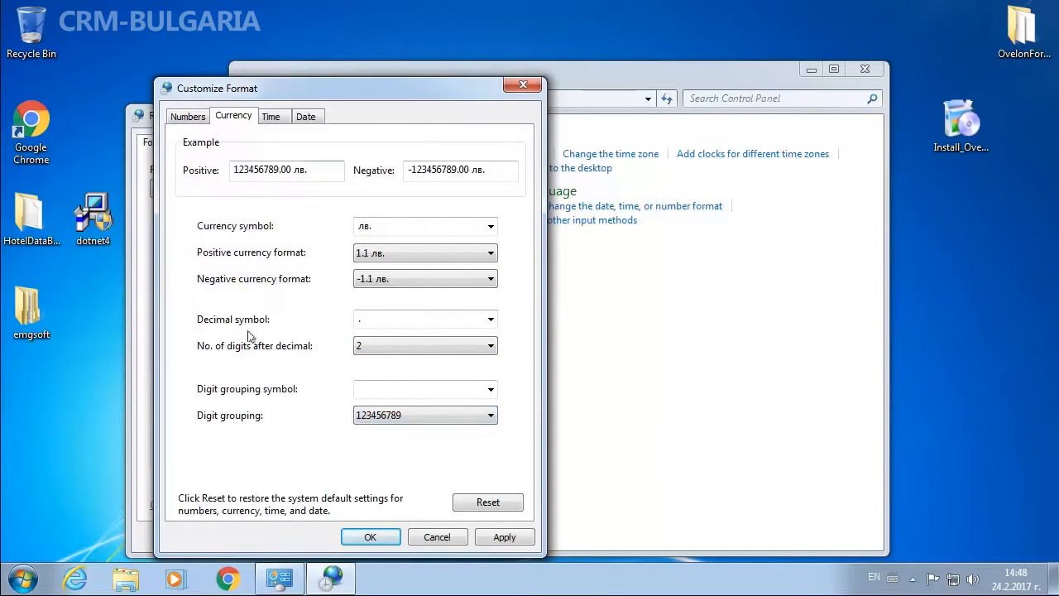
{"action": "left_click", "coordinate": [503, 537]}
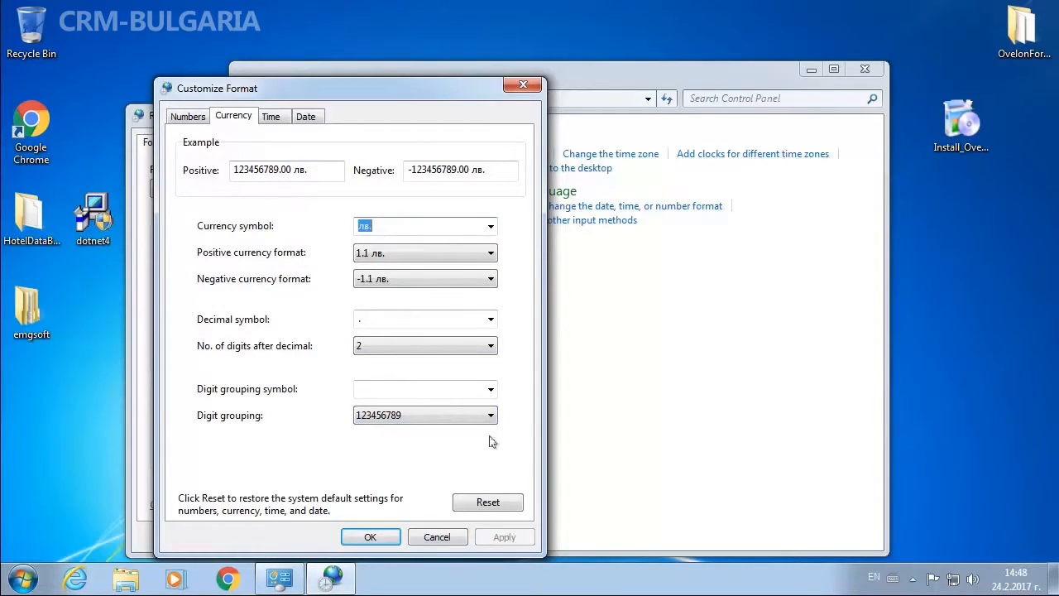
{"action": "left_click", "coordinate": [369, 537]}
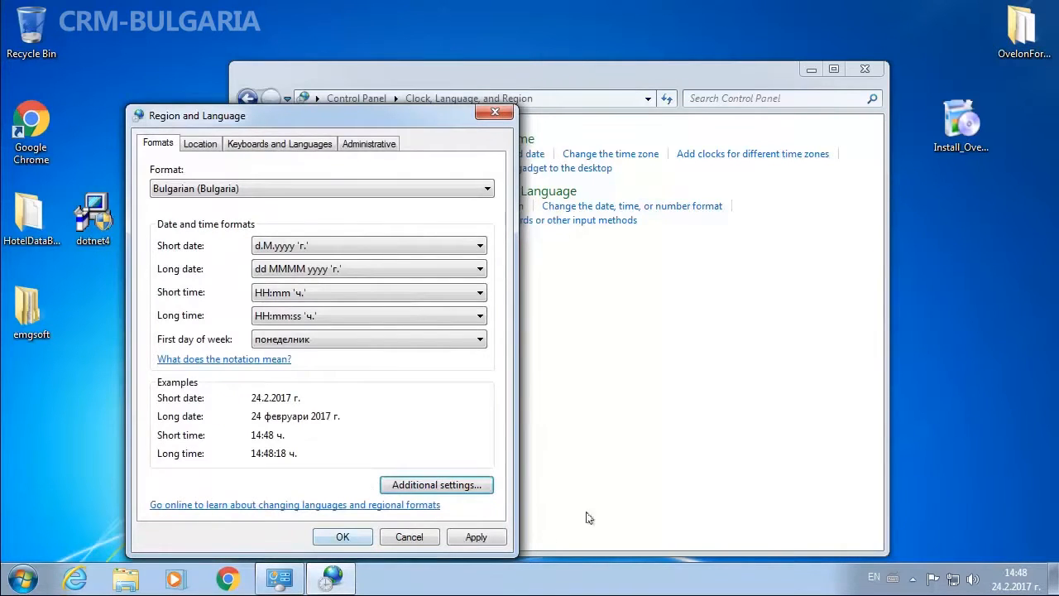
{"action": "left_click", "coordinate": [476, 537]}
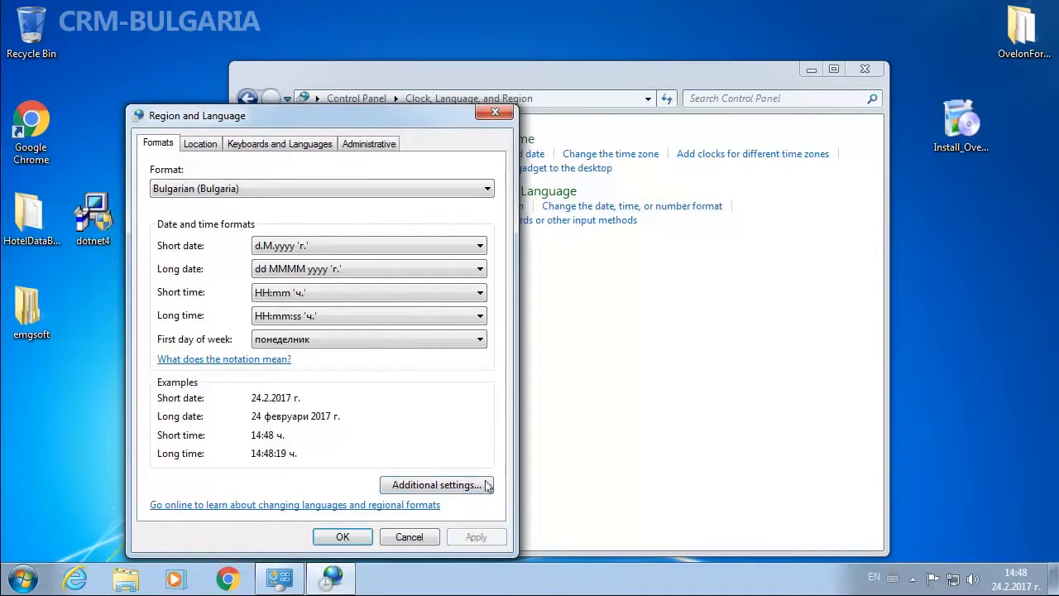
{"action": "left_click", "coordinate": [343, 537]}
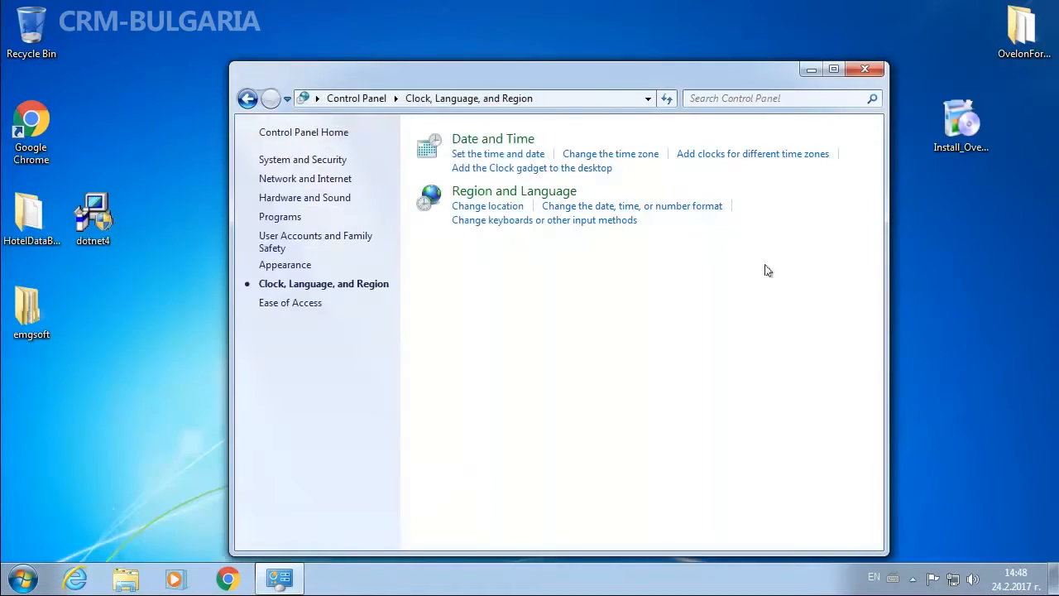
{"action": "left_click", "coordinate": [864, 69]}
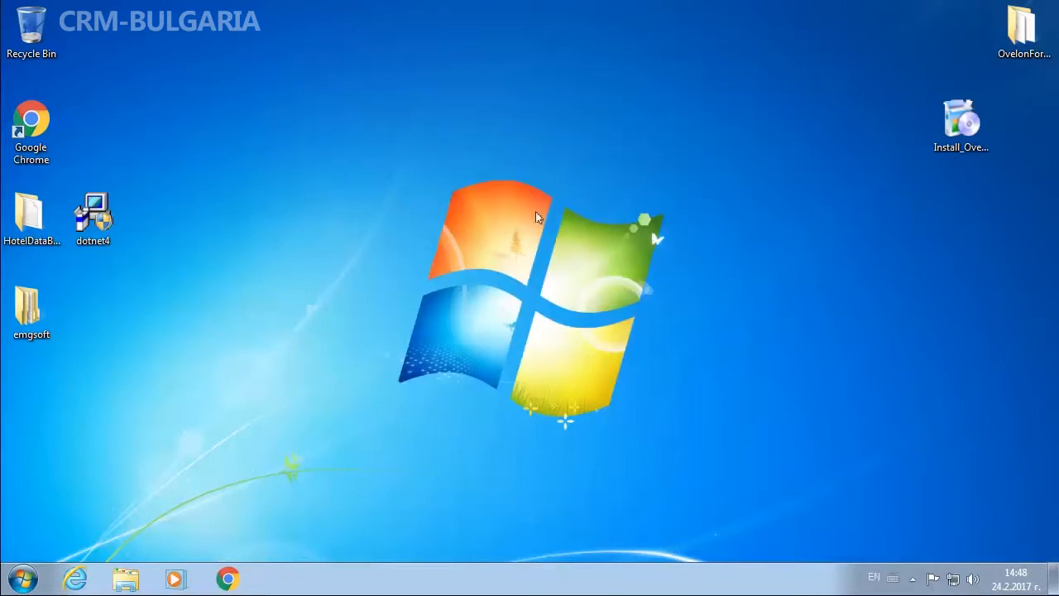
{"action": "right_click", "coordinate": [18, 574]}
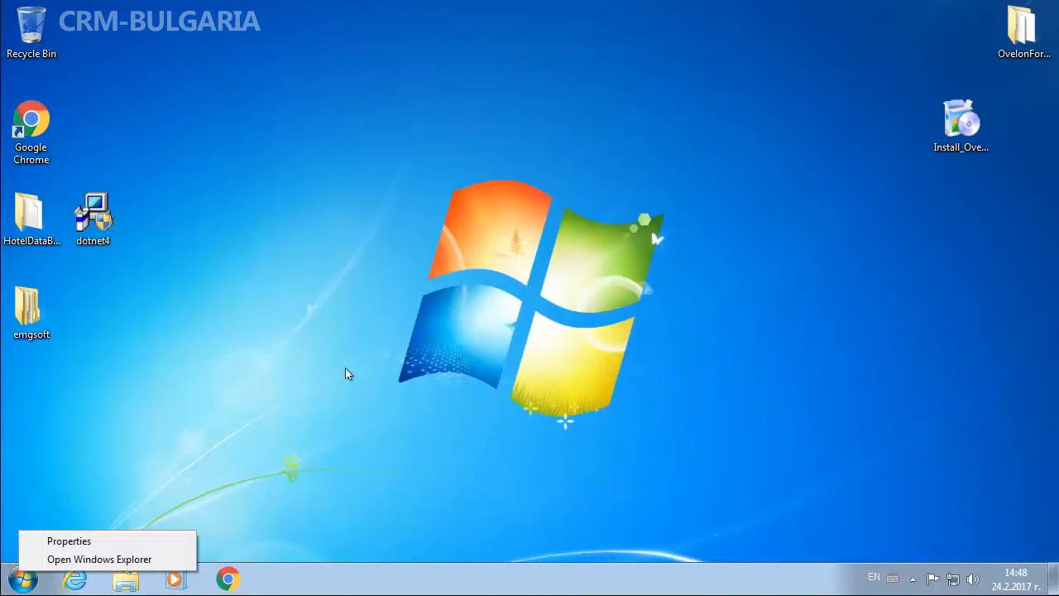
{"action": "left_click", "coordinate": [365, 291]}
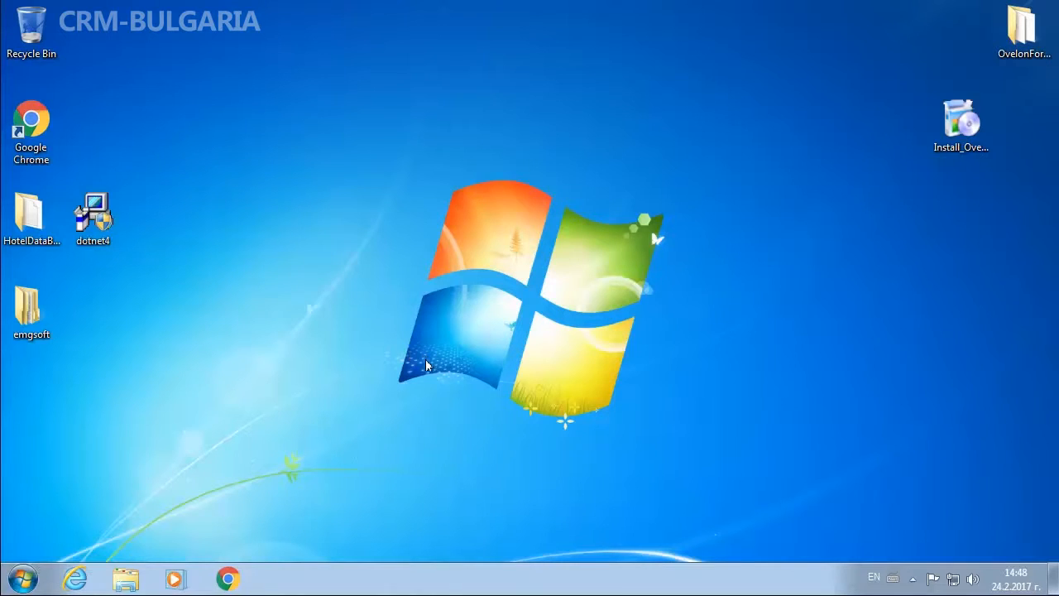
Start the Install_Ovelon setup and toggle the Firebird Server component in the component selection
{"action": "left_click", "coordinate": [958, 142]}
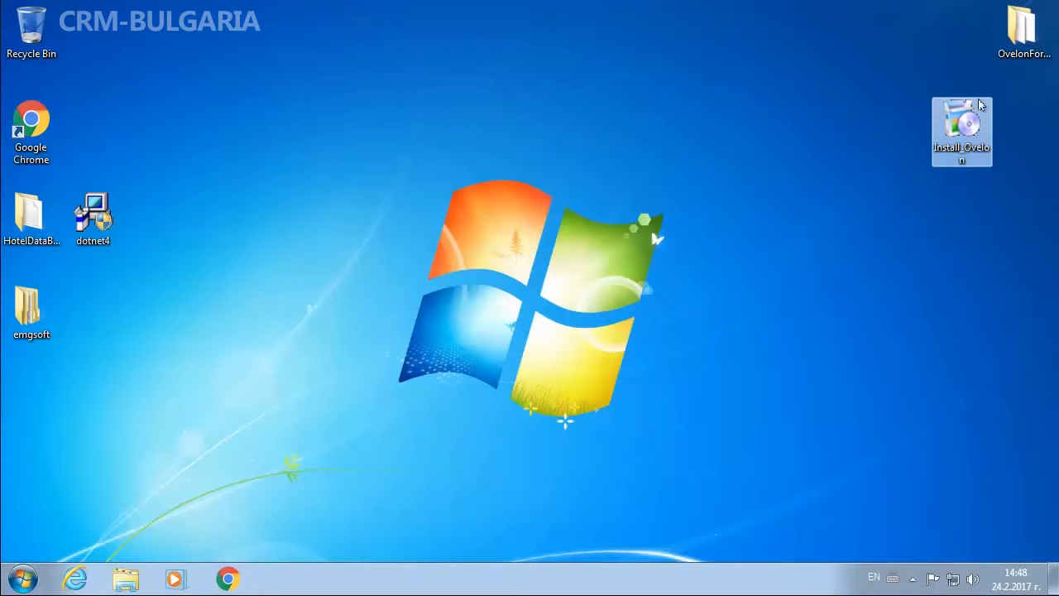
{"action": "double_click", "coordinate": [969, 130]}
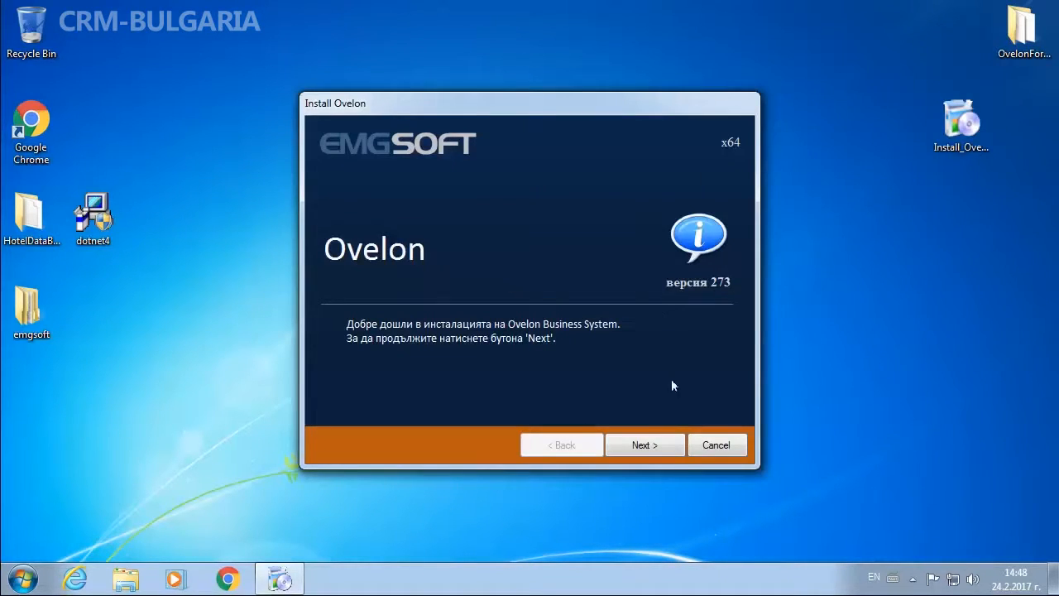
{"action": "left_click", "coordinate": [639, 448]}
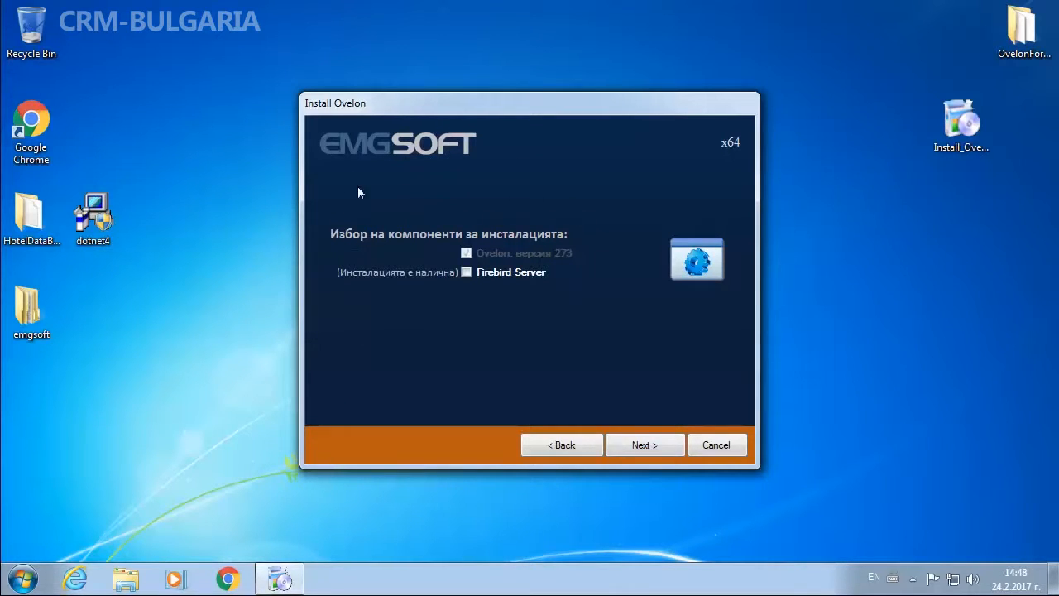
{"action": "left_click", "coordinate": [466, 273]}
{"action": "left_click", "coordinate": [645, 446]}
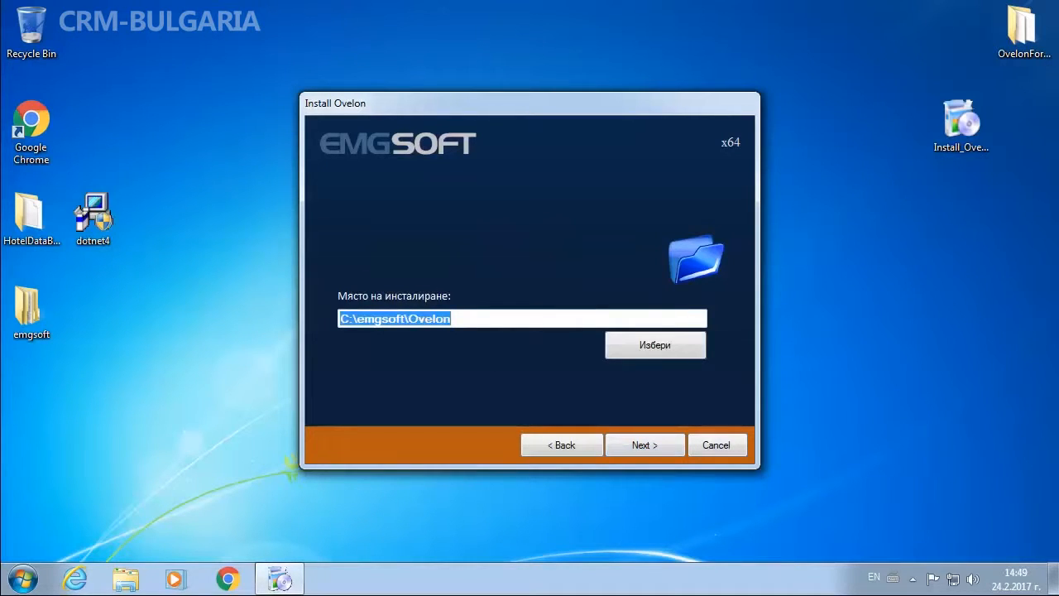
Install Ovelon into C:\emgsoft\Ovelon and finish the setup
{"action": "left_click", "coordinate": [453, 318]}
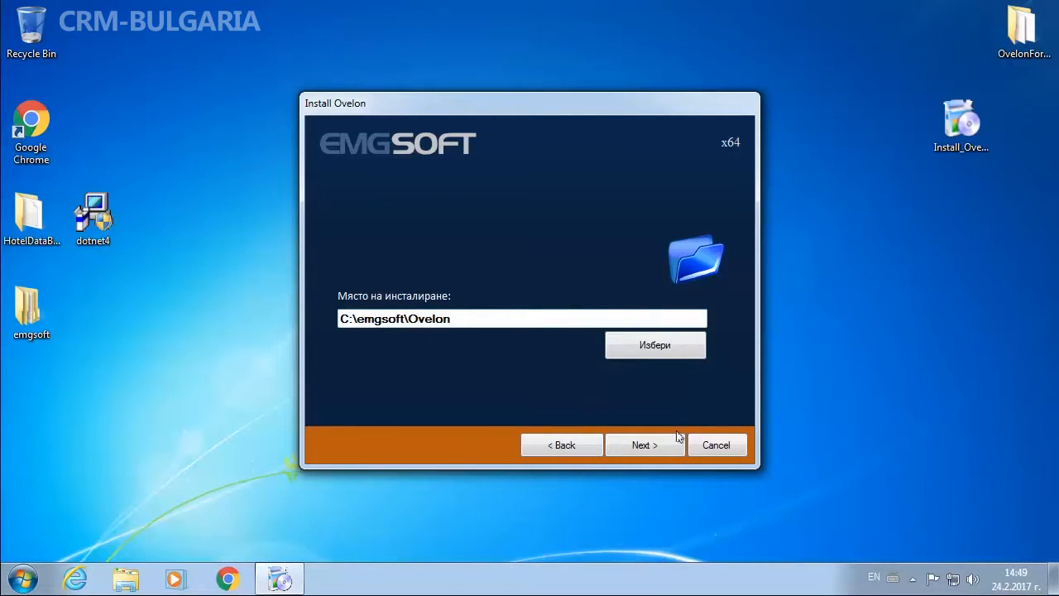
{"action": "left_click", "coordinate": [643, 444]}
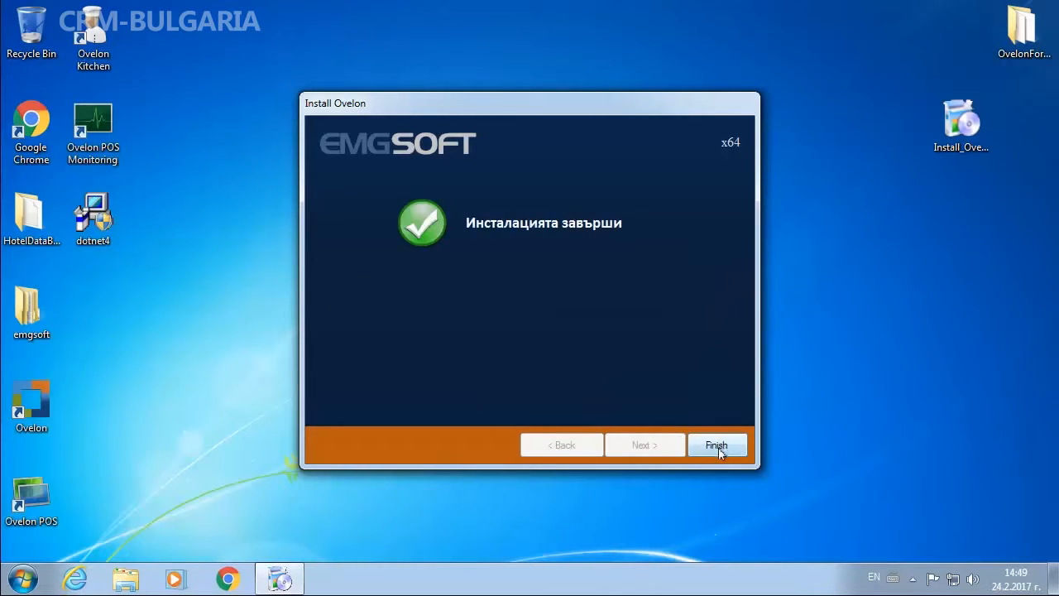
{"action": "left_click", "coordinate": [716, 447]}
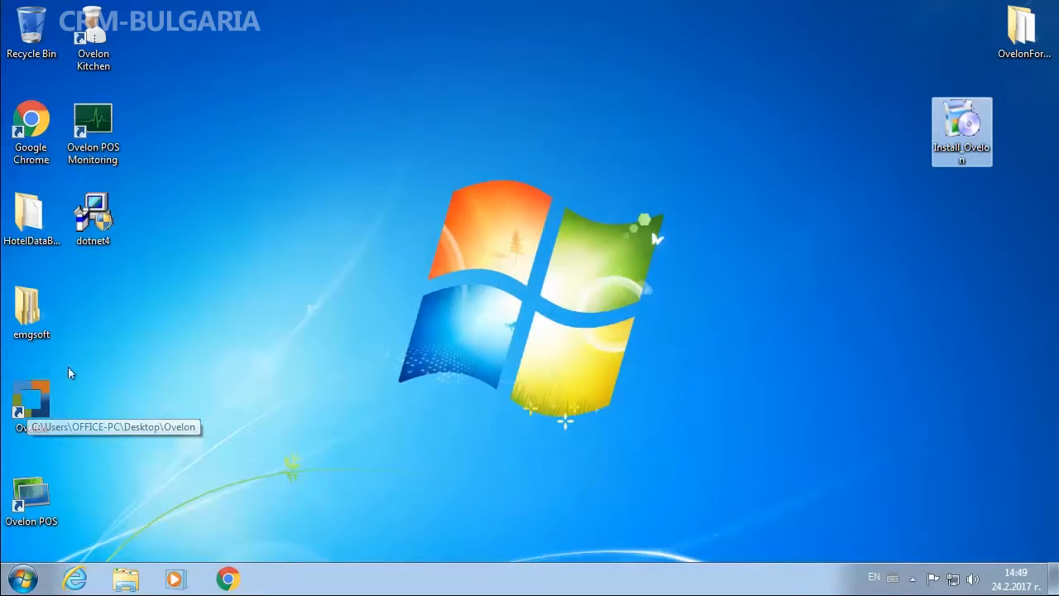
Launch Ovelon and download the ready-made database for bar and restaurant (Готова база данни за Бар и Ресторант) as its initial configuration
{"action": "double_click", "coordinate": [34, 403]}
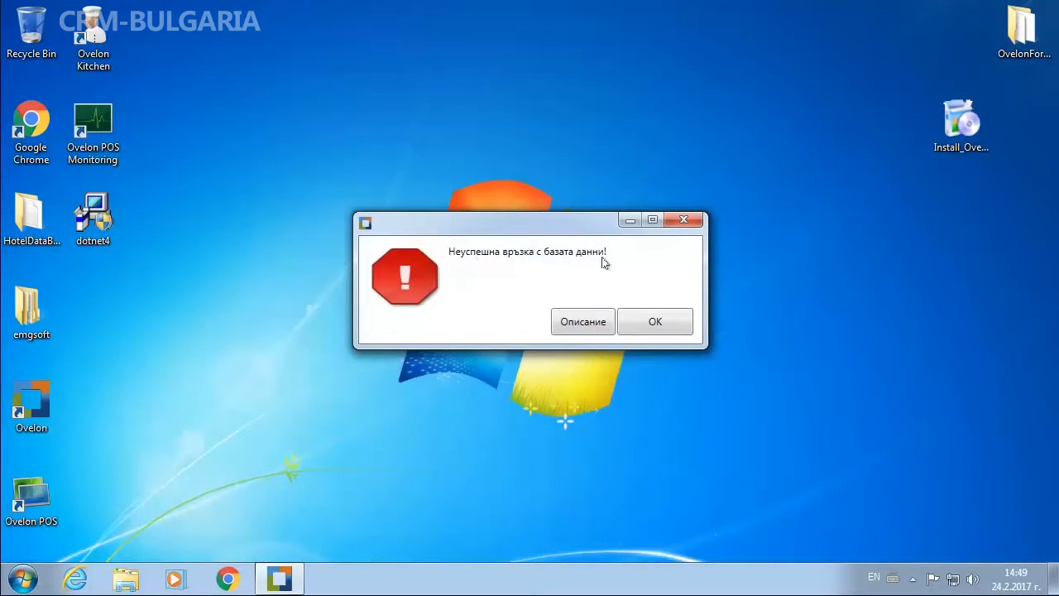
{"action": "left_click", "coordinate": [657, 322]}
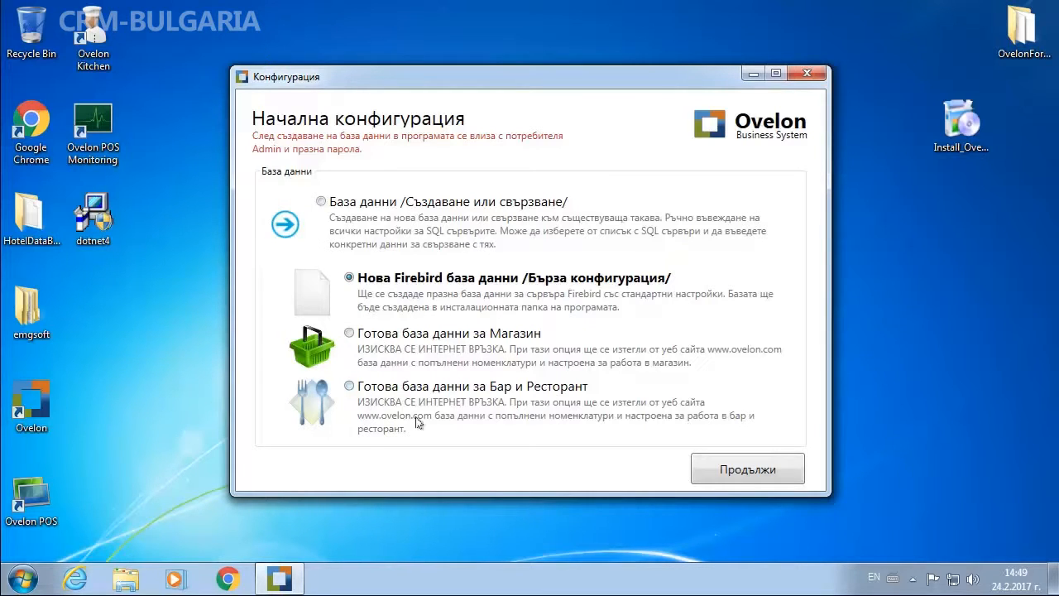
{"action": "left_click", "coordinate": [349, 386]}
{"action": "left_click", "coordinate": [768, 477]}
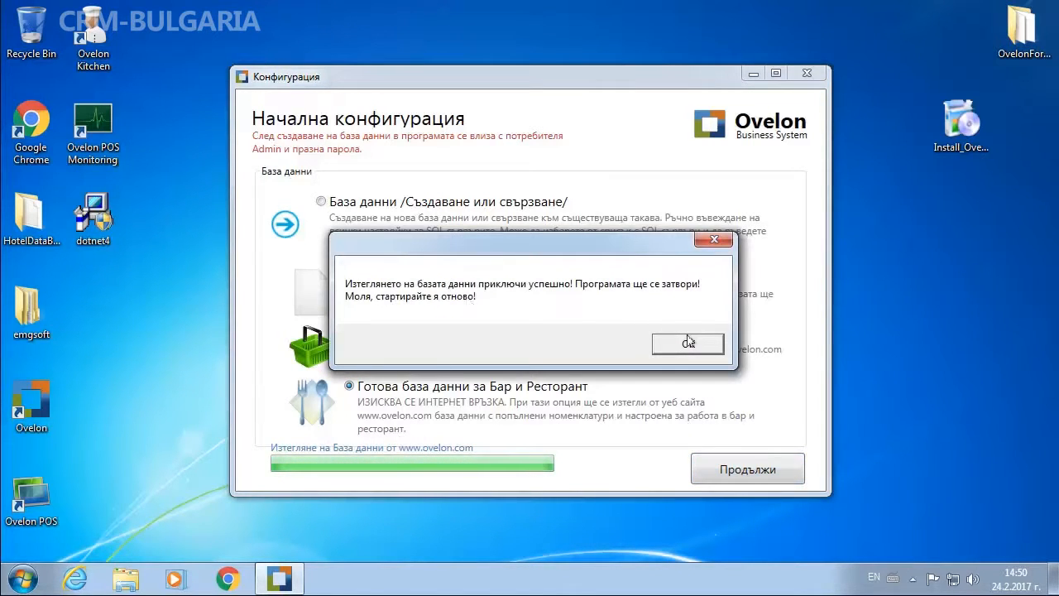
{"action": "left_click", "coordinate": [688, 344]}
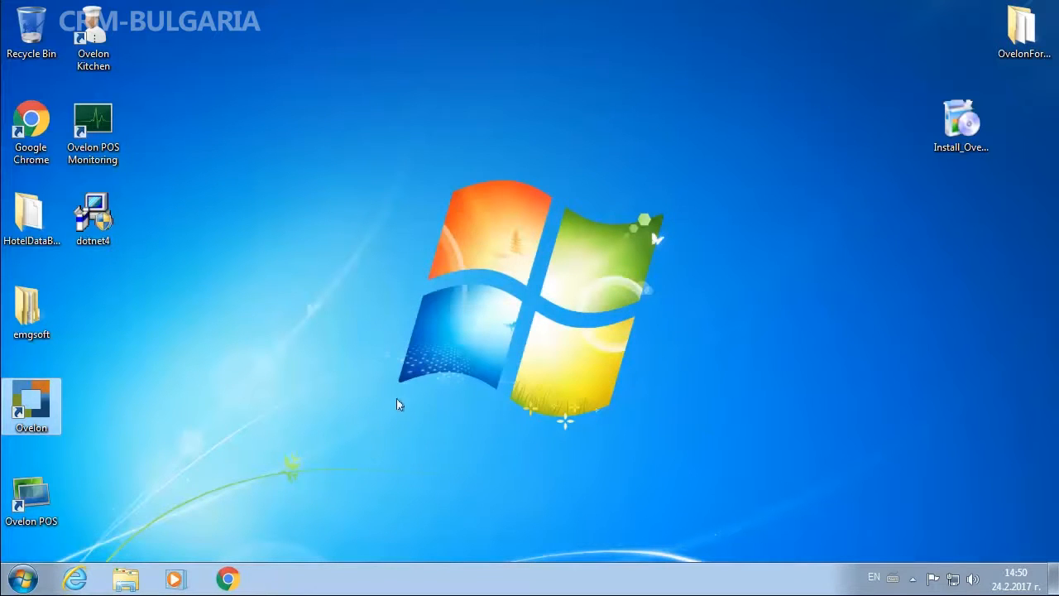
Restart Ovelon and log in with the Админ account and the account password
{"action": "double_click", "coordinate": [33, 396]}
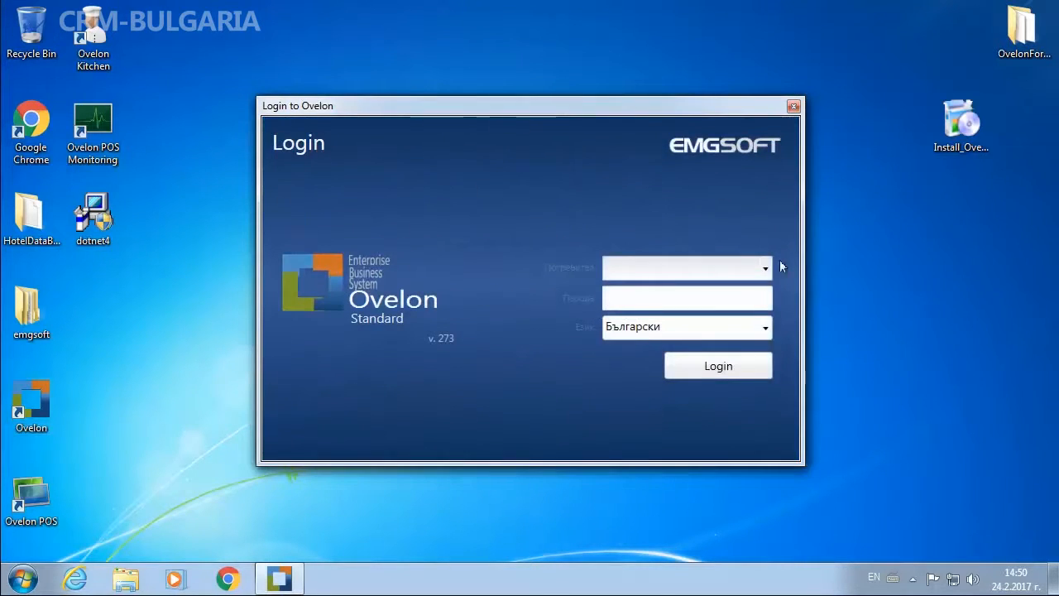
{"action": "left_click", "coordinate": [765, 268]}
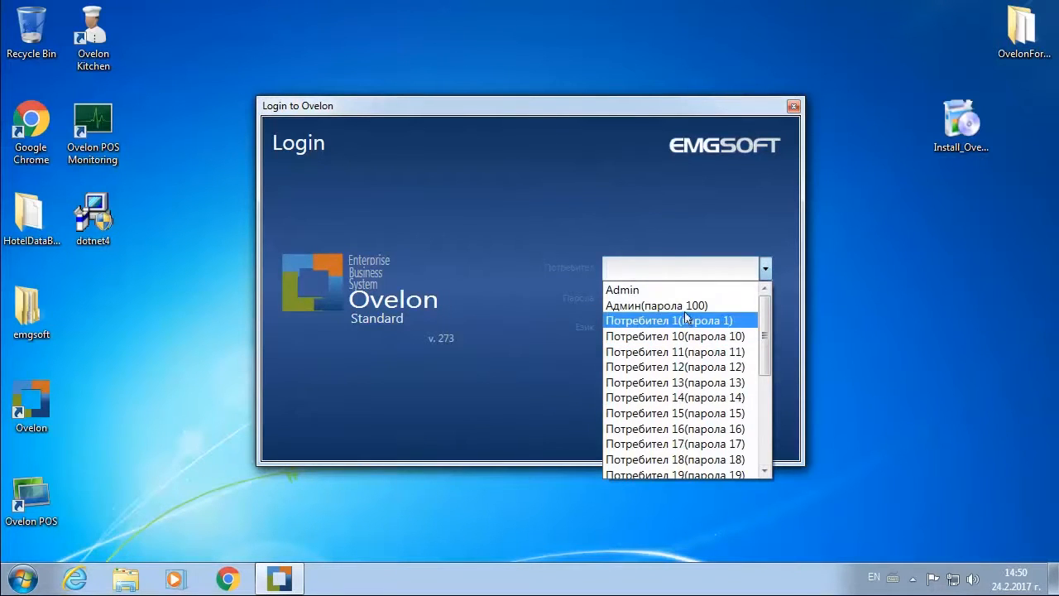
{"action": "left_click", "coordinate": [638, 306]}
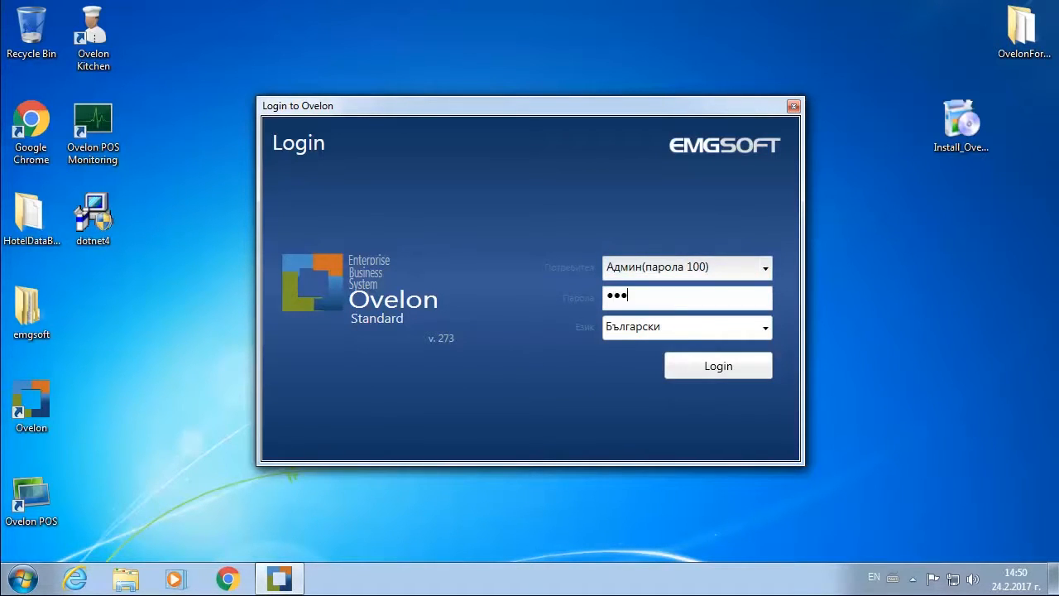
{"action": "left_click", "coordinate": [706, 379]}
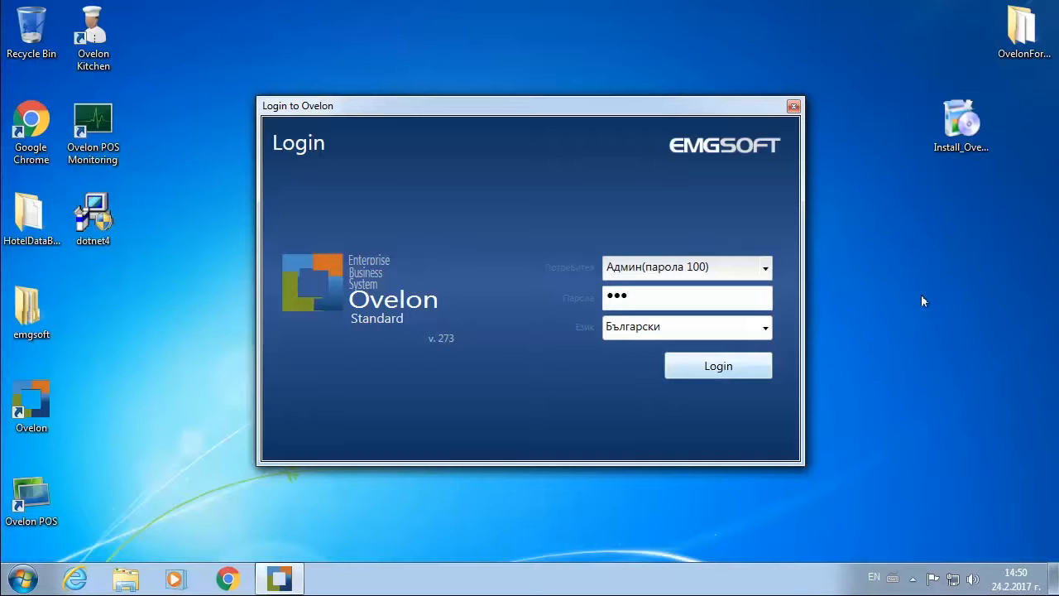